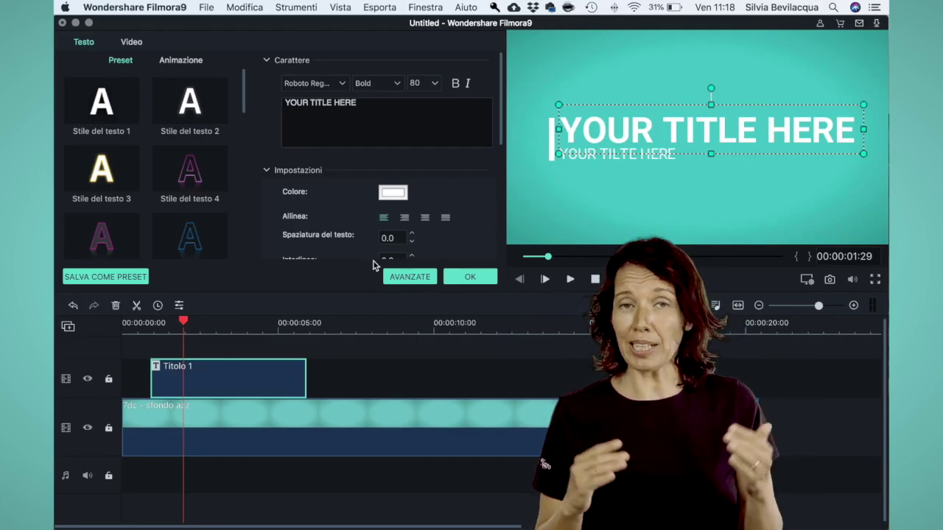
Open the advanced editor for Titolo 1 and delete both placeholder texts from the title.
left_click(410, 278)
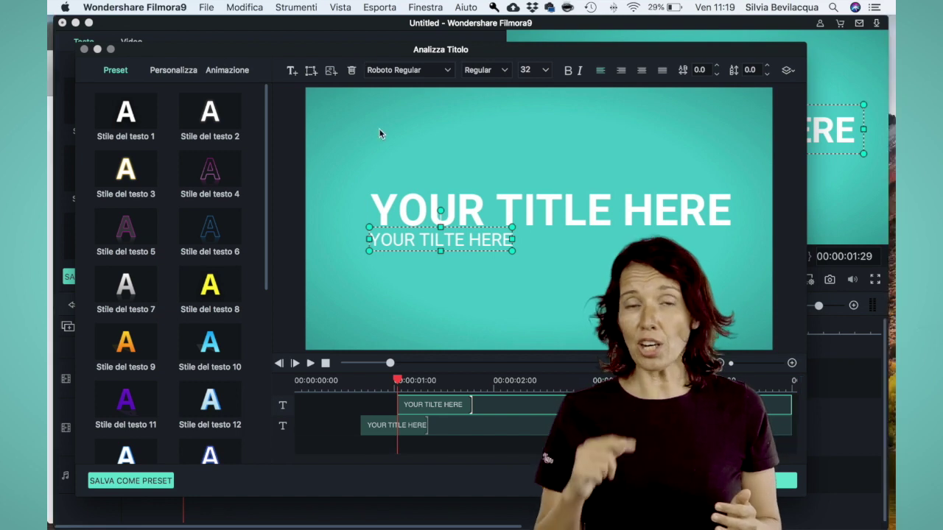
left_click(353, 72)
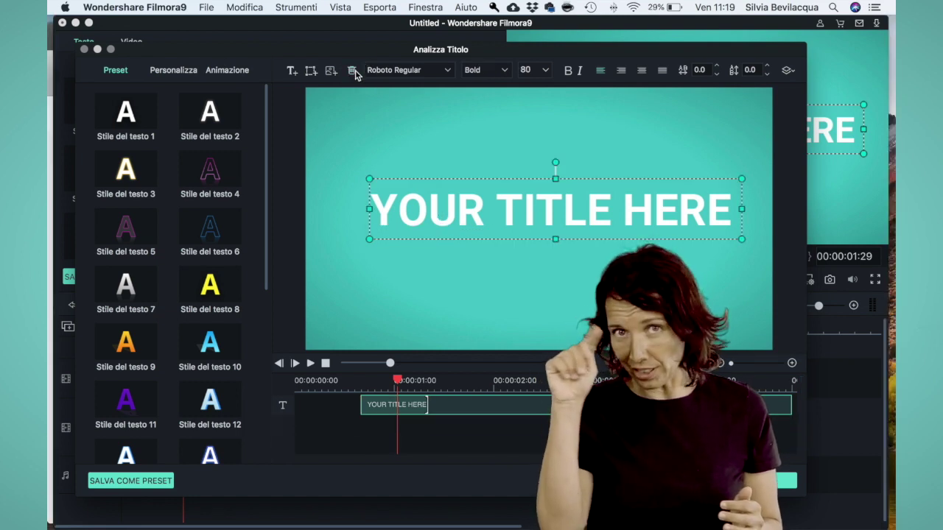
left_click(352, 72)
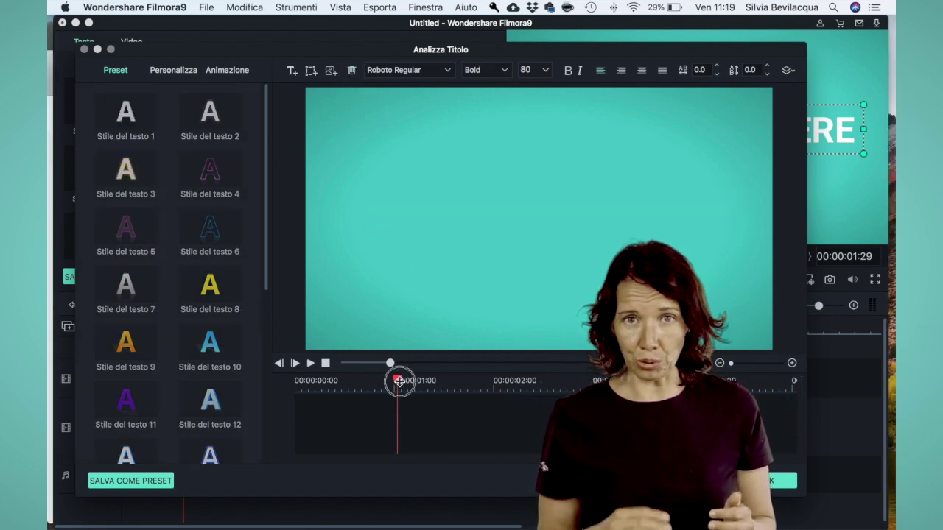
Add a rectangular text shape, move it to the upper left of the frame and stretch it into a long, low bar.
left_click(331, 70)
left_click(379, 193)
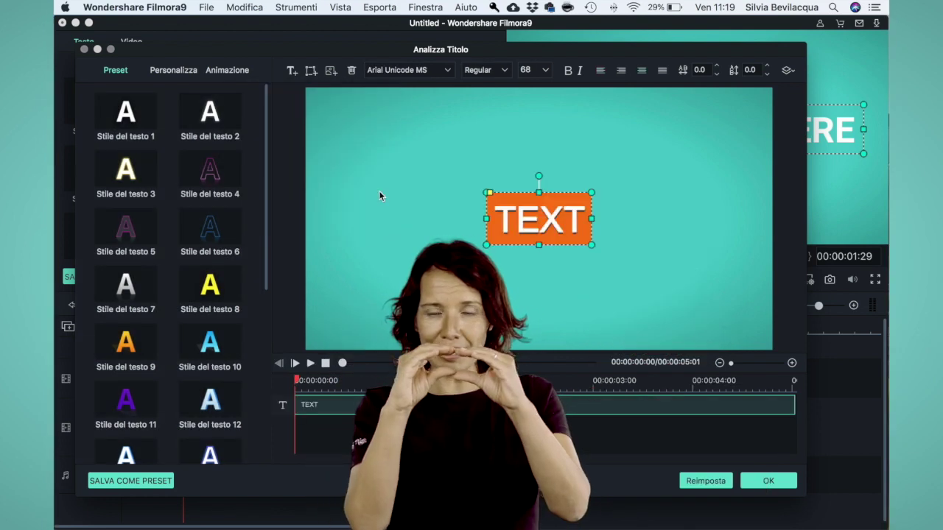
left_click_drag(513, 201, 407, 167)
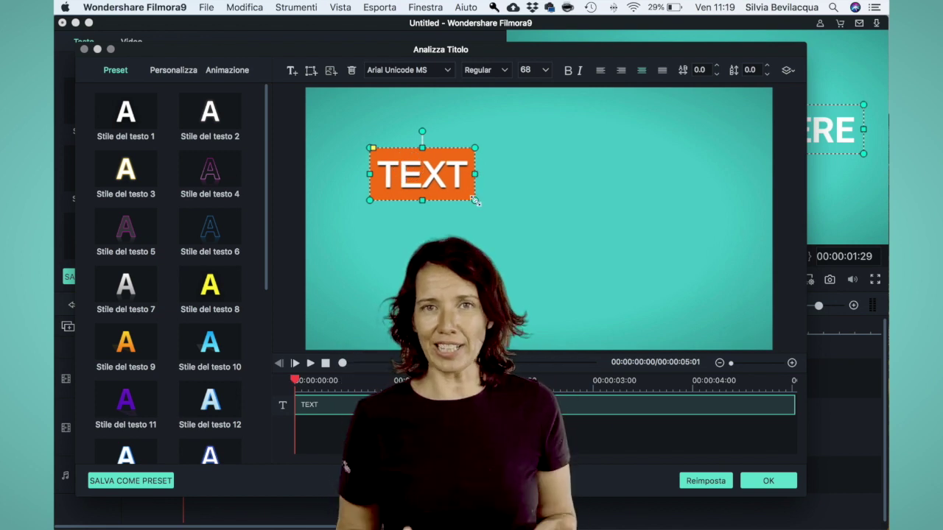
left_click_drag(497, 200, 675, 167)
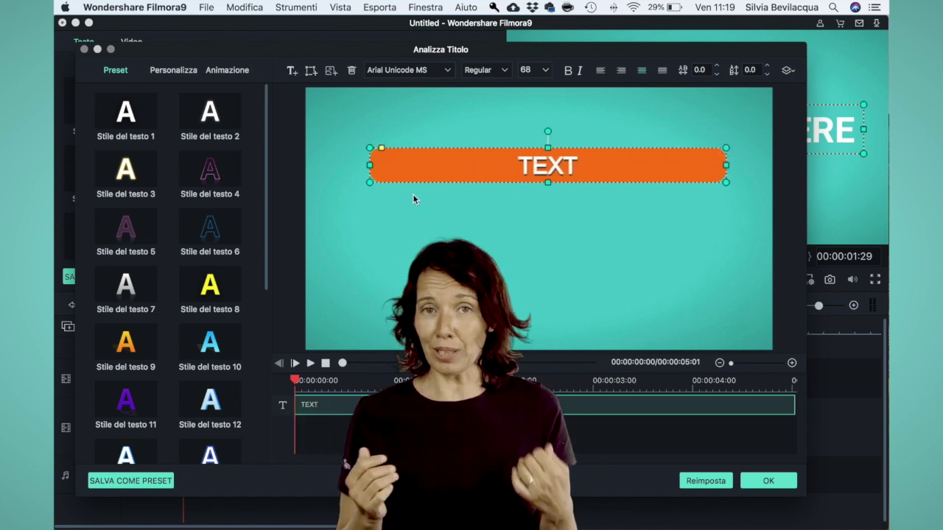
Change the shape fill of the text bar to black with 70% opacity.
left_click(176, 71)
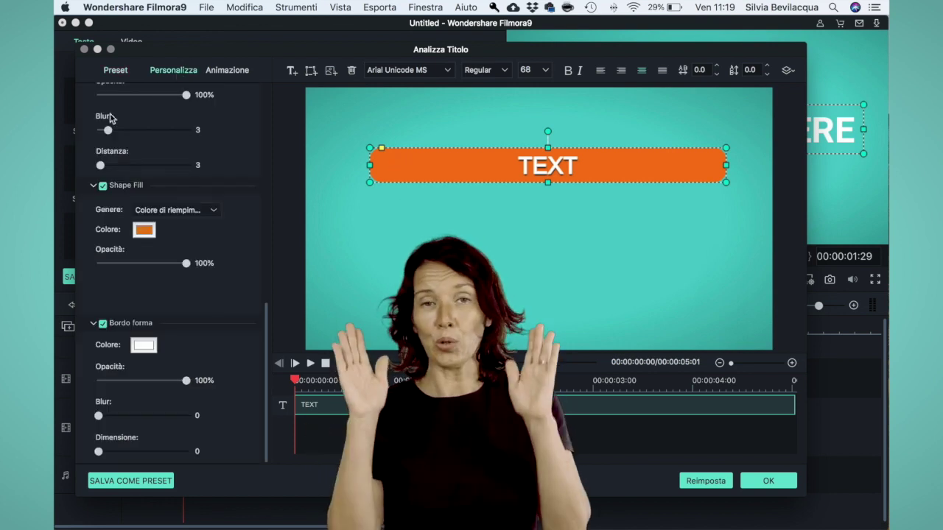
left_click(144, 231)
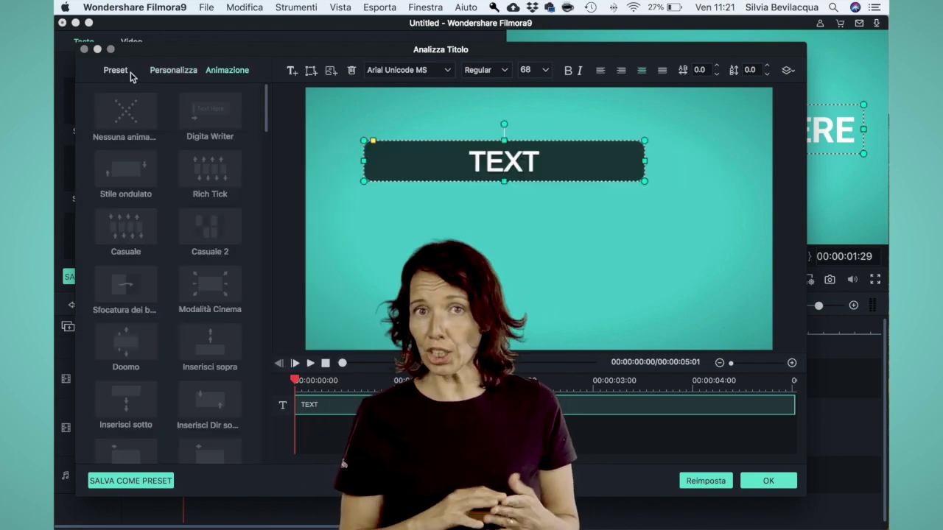
left_click(175, 71)
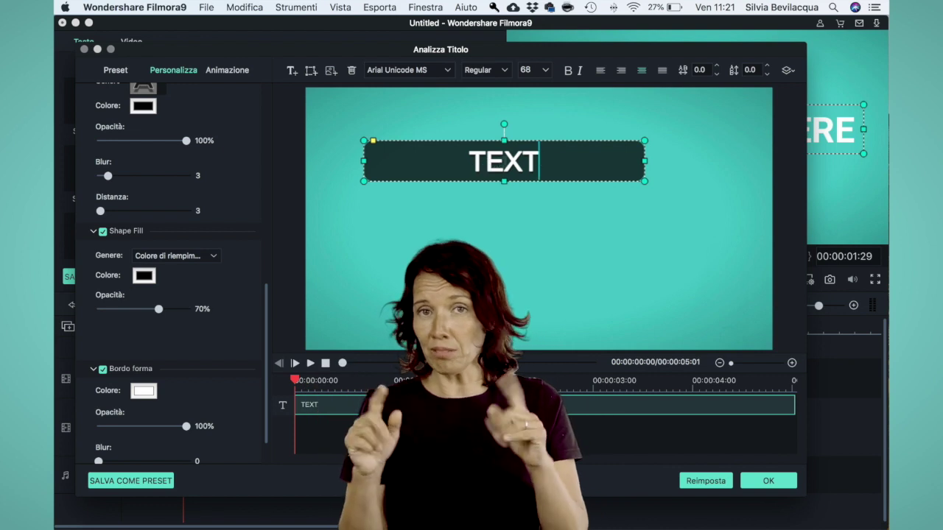
Replace the bar's placeholder text with "scrivere".
key("BackSpace")
key("BackSpace")
key("BackSpace")
key("BackSpace")
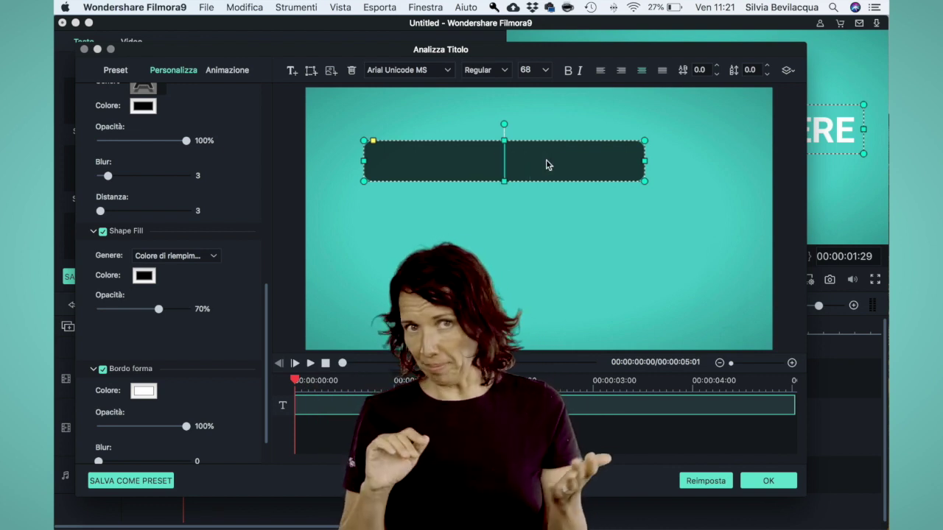
type("S")
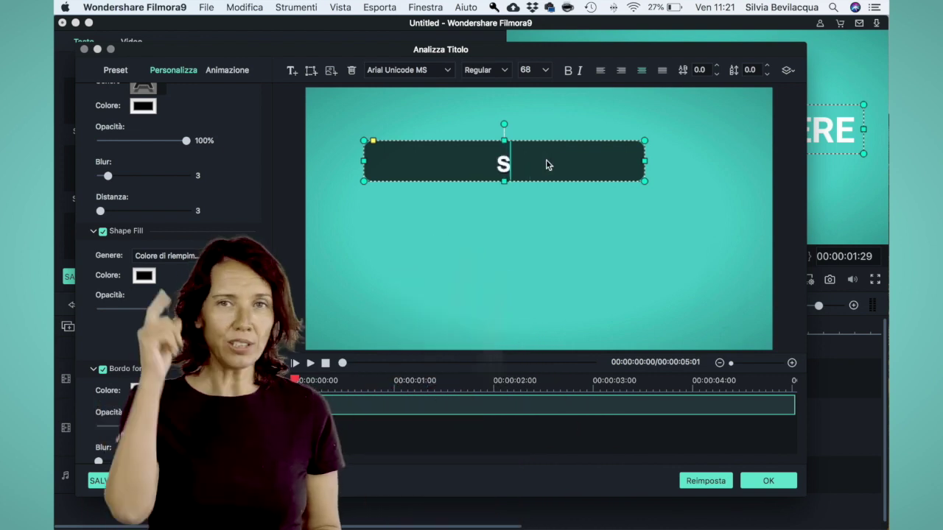
type("cri")
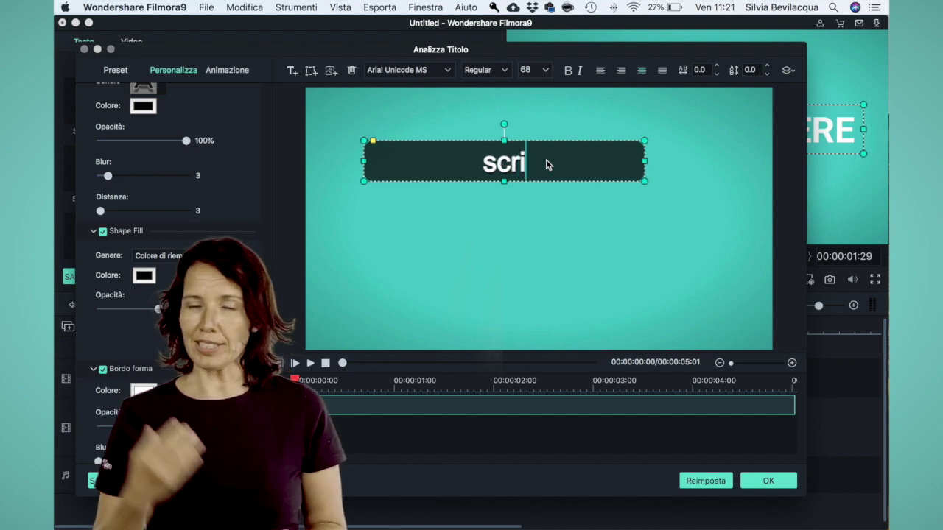
type("vere")
Set the bar's text to the Raleway font in Bold and align it left.
left_click(447, 70)
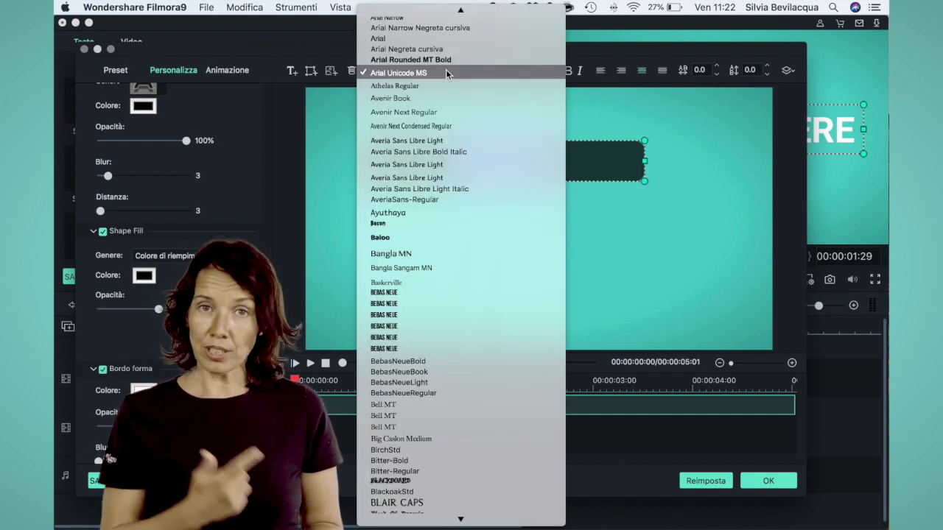
scroll(447, 130, "down", 15)
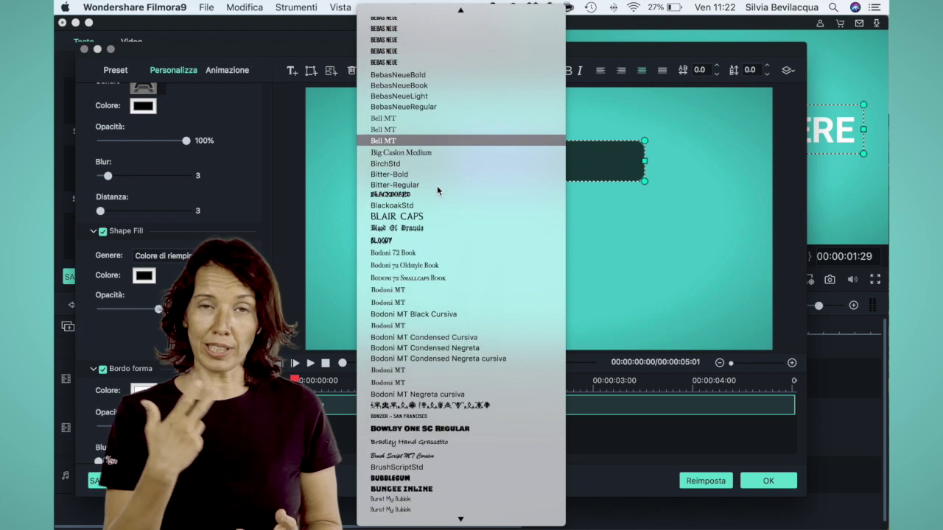
scroll(436, 186, "down", 20)
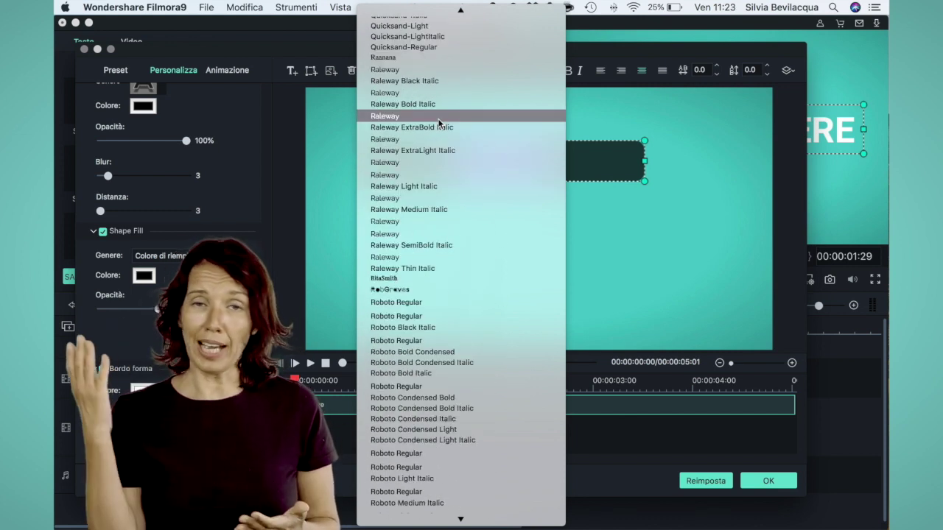
left_click(438, 123)
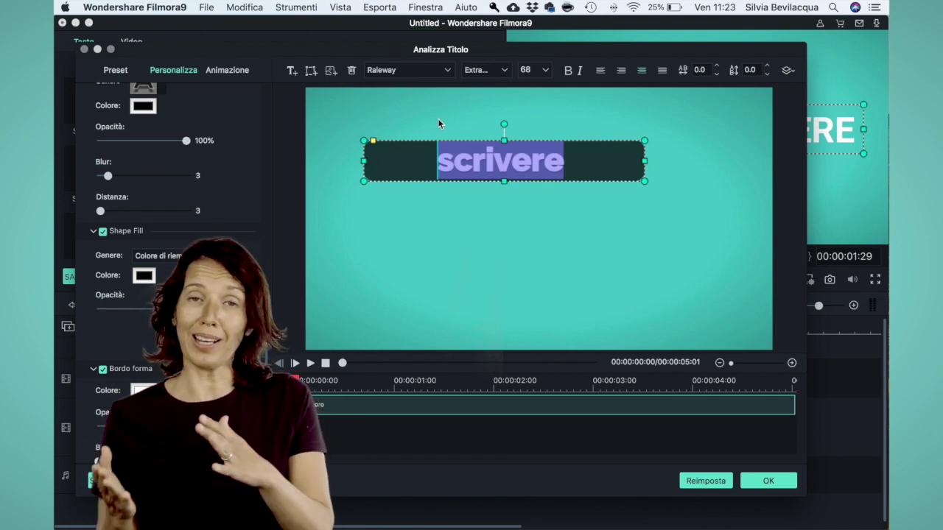
key("Down")
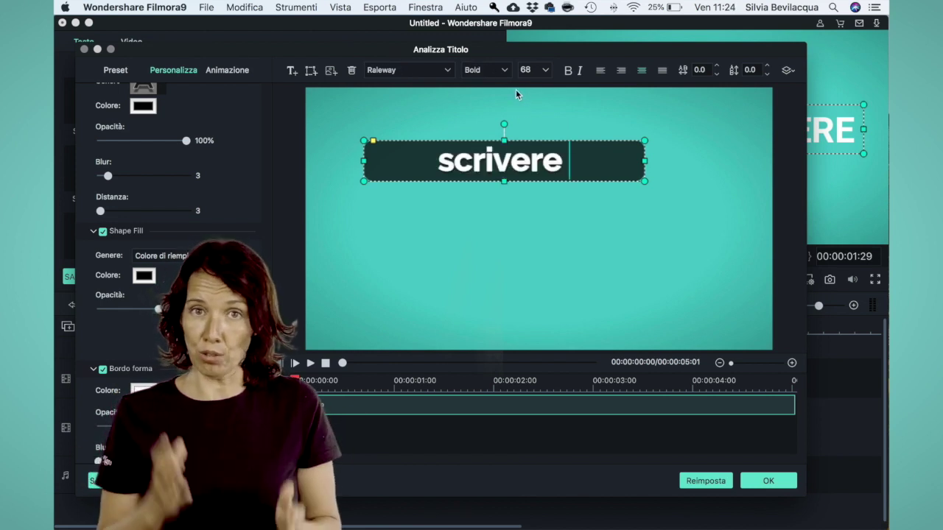
left_click(600, 71)
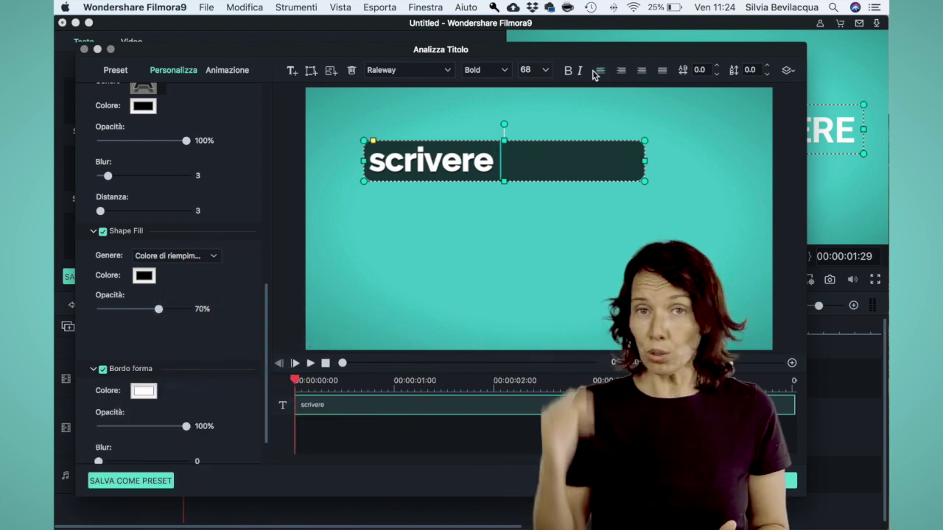
Change the fill colour of the text "scrivere" to golden yellow.
left_click_drag(267, 319, 269, 150)
left_click(144, 181)
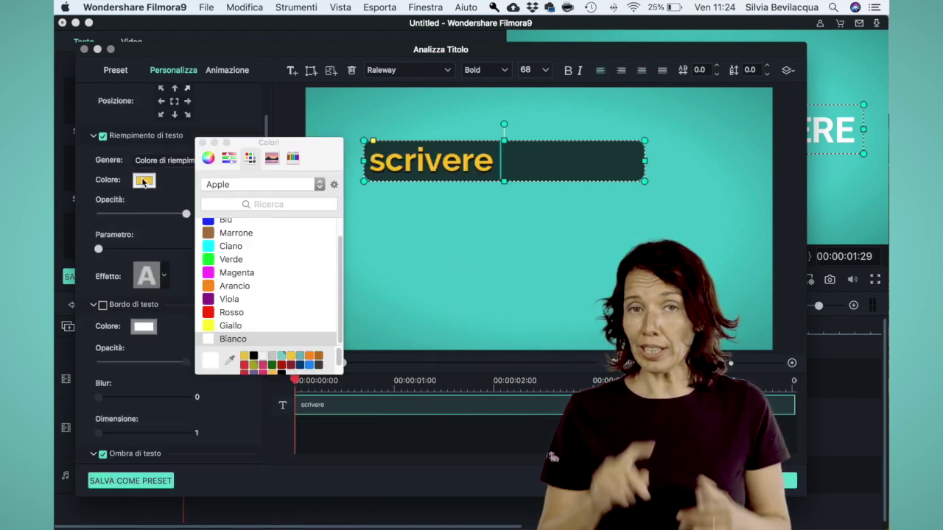
left_click(203, 144)
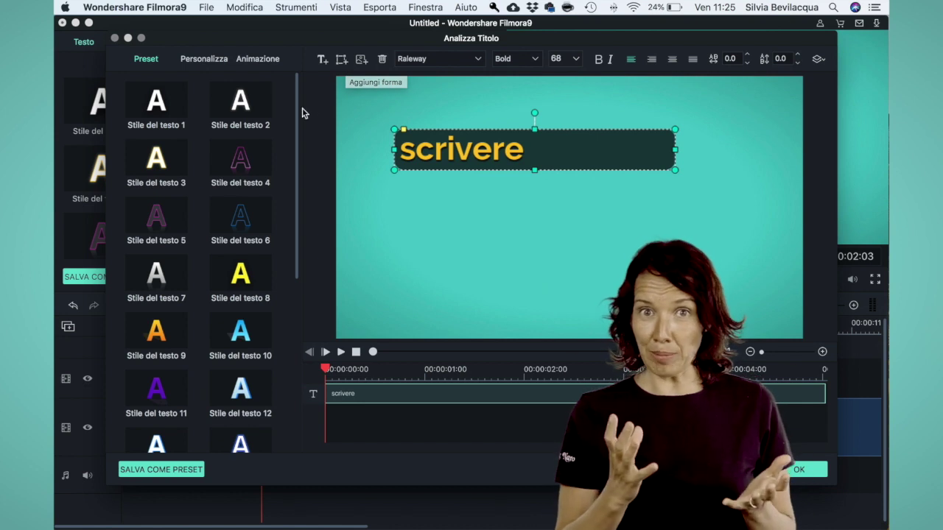
Try the blur animation (Sfocatura dei b...) on the title and replace it with the insert-from-left animation (Inserisci Dir sini...).
left_click(253, 60)
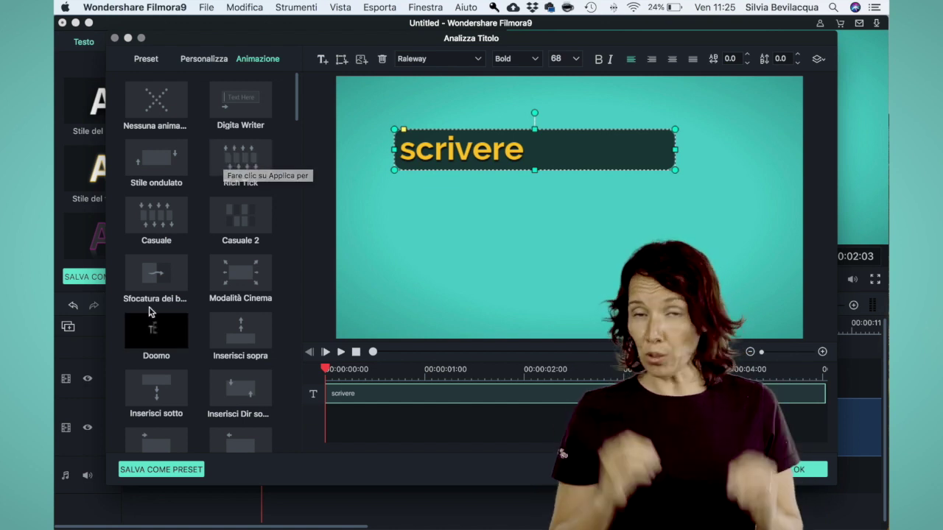
left_click(156, 274)
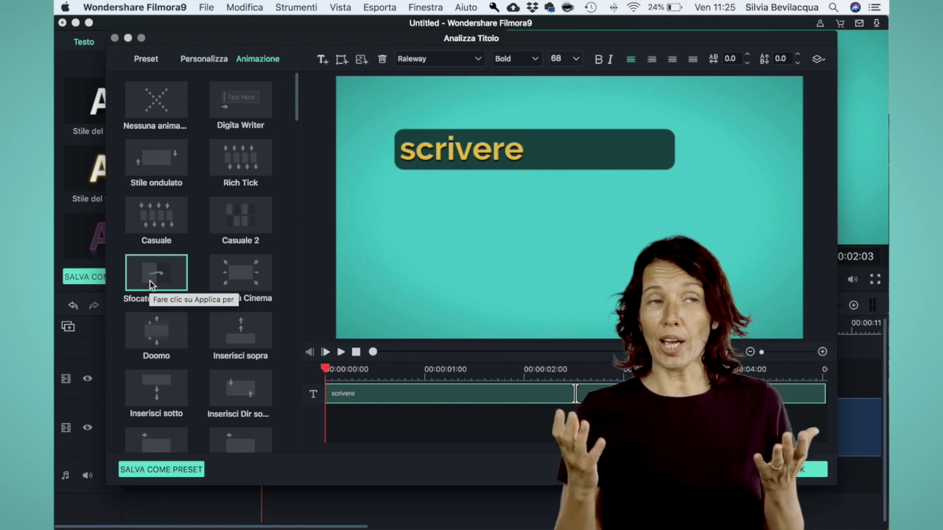
scroll(238, 341, "down", 4)
left_click(169, 316)
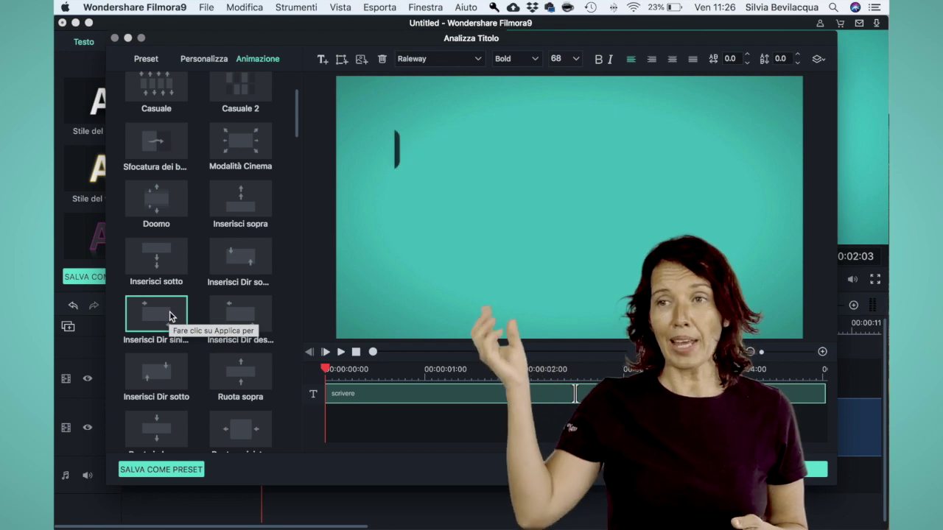
left_click(144, 315)
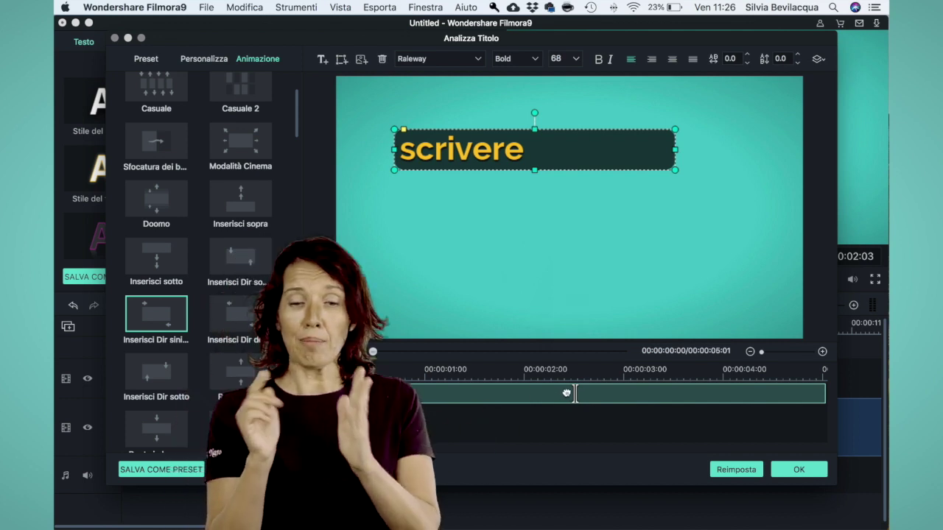
Shorten the title's entry animation to about 0.3 seconds and play the title to check its speed.
left_click_drag(543, 390, 354, 392)
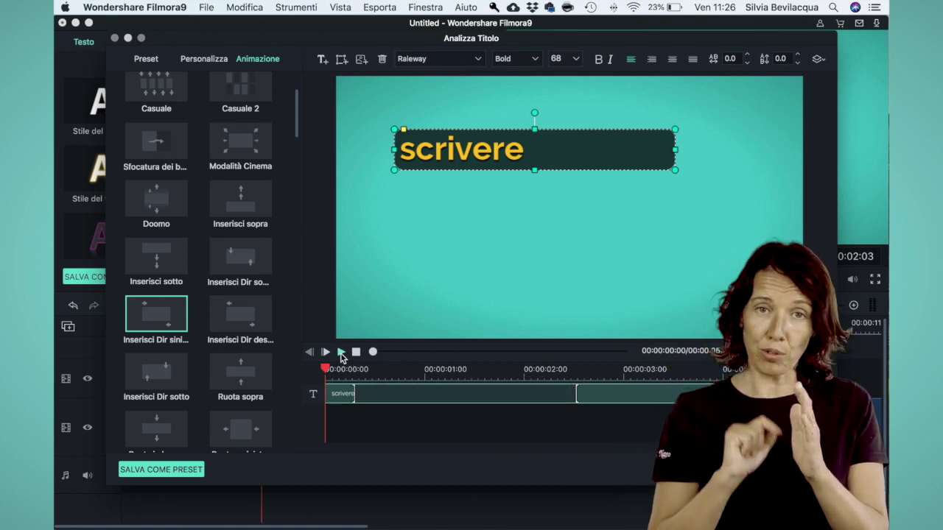
left_click(340, 352)
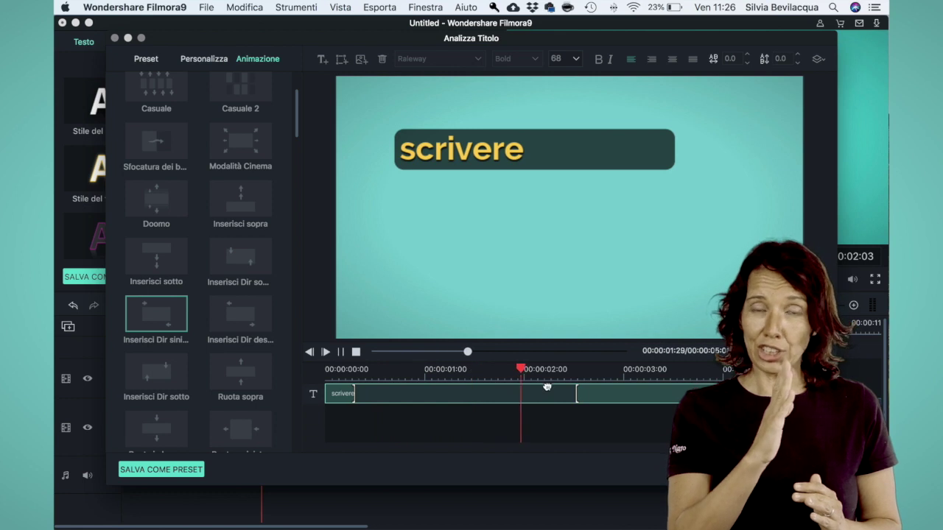
left_click(340, 352)
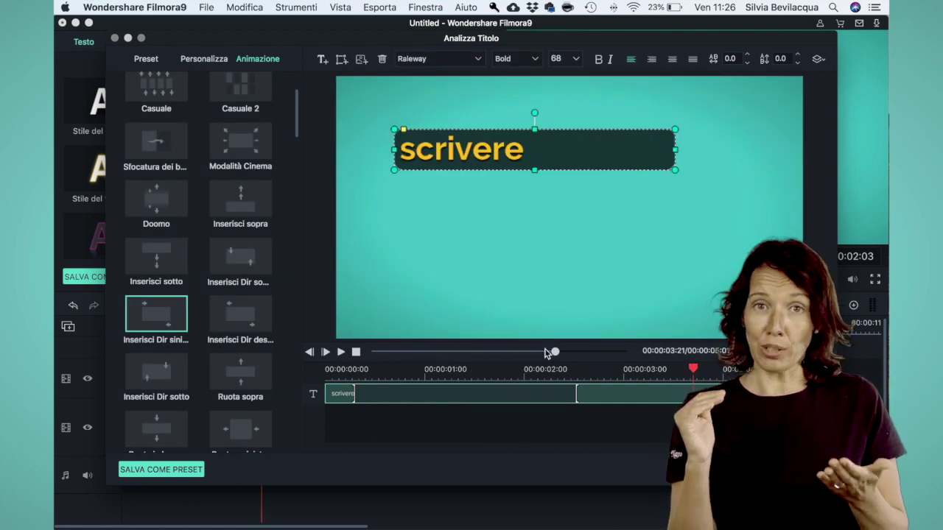
Lengthen the title's entry animation to about 0.7 seconds.
left_click(431, 369)
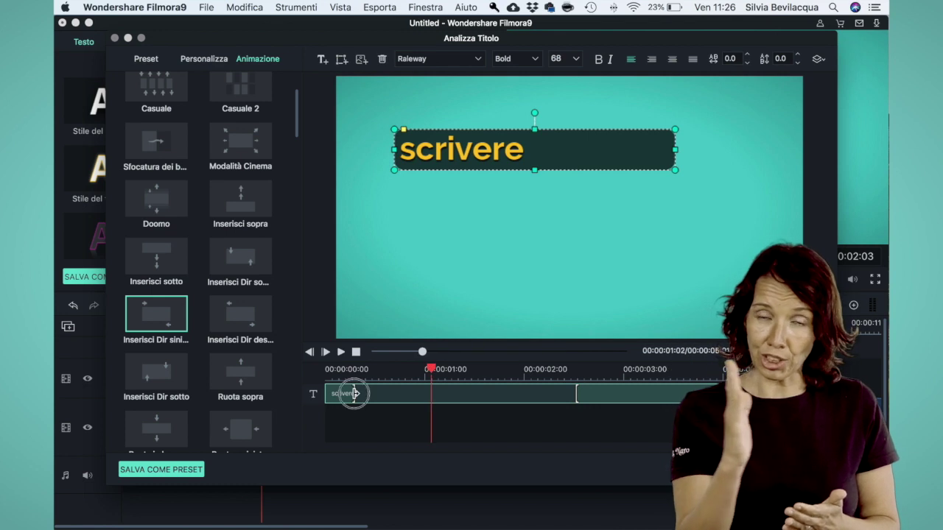
left_click_drag(377, 394, 391, 396)
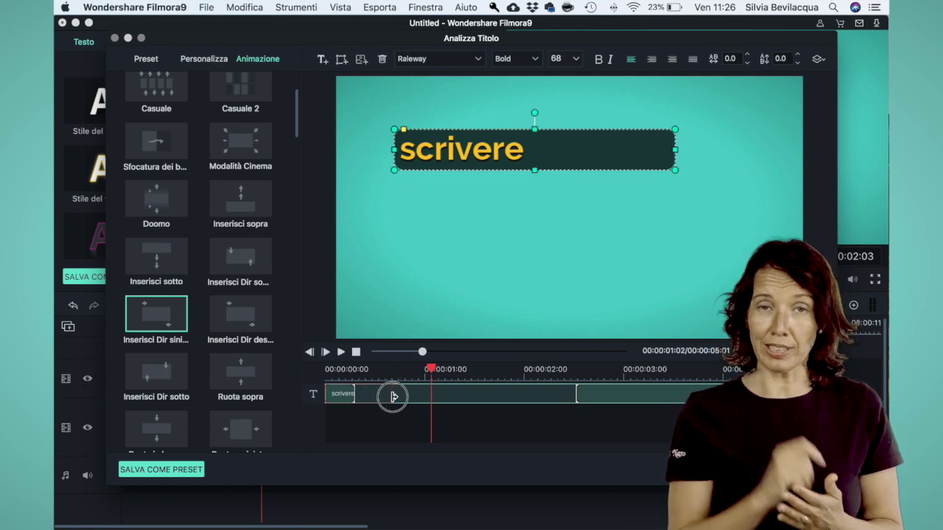
left_click(443, 369)
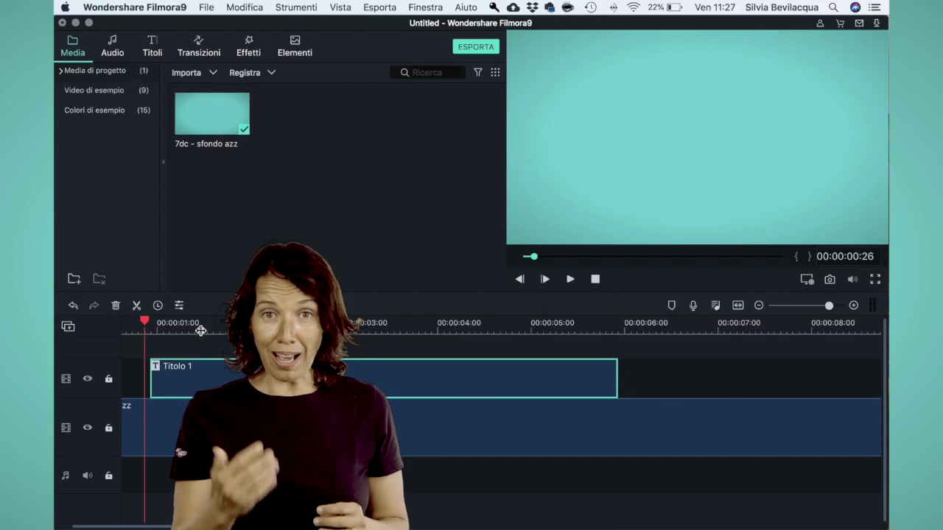
Play the project timeline through the Titolo 1 clip to preview the animated title.
left_click(569, 281)
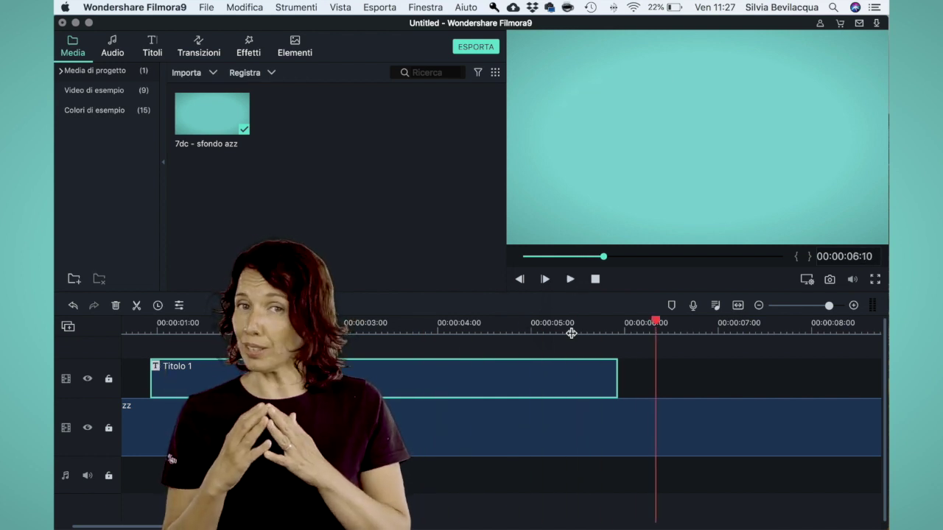
scroll(571, 334, "up", 1)
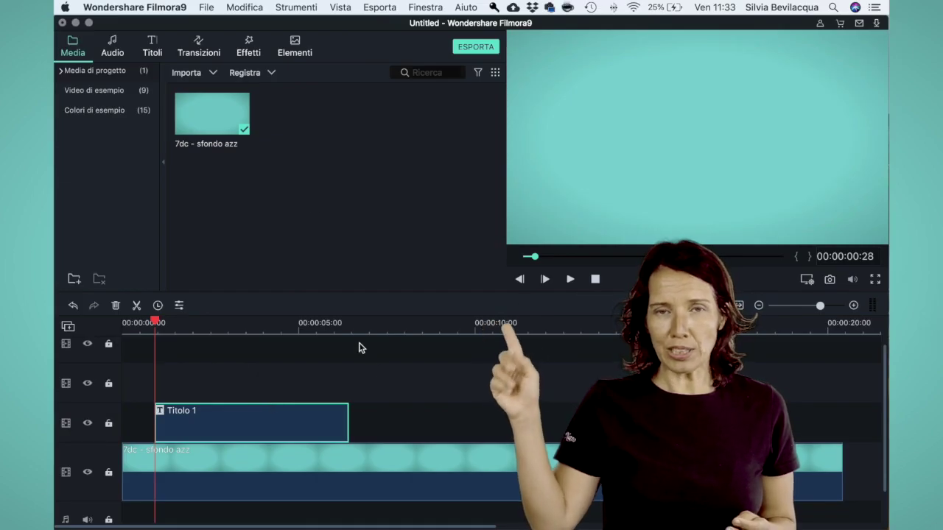
Copy the Titolo 1 clip and paste two copies back to back on its track, starting at 00:00:06:21.
left_click(251, 9)
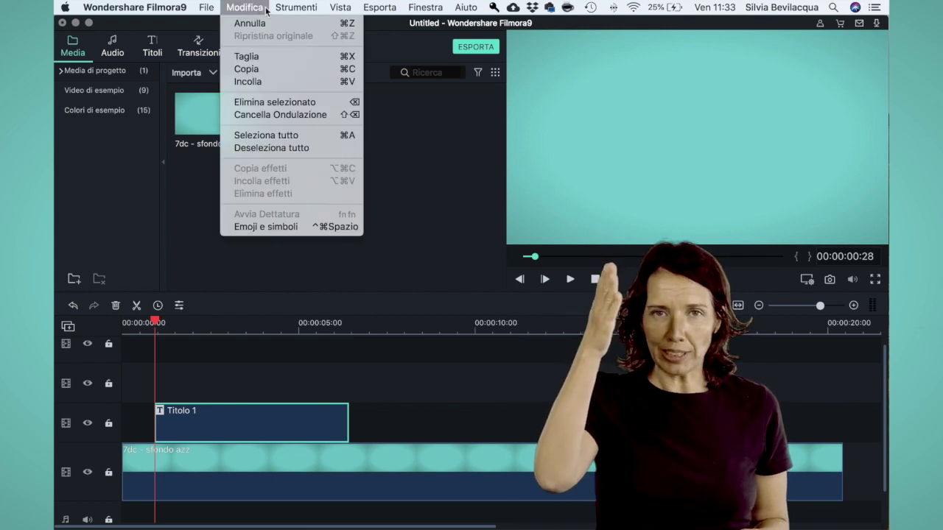
left_click(265, 70)
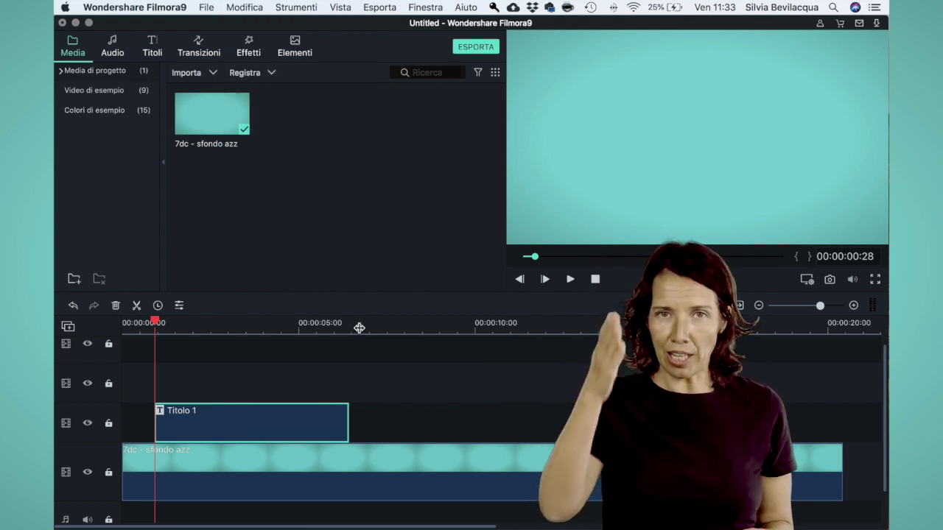
left_click(359, 326)
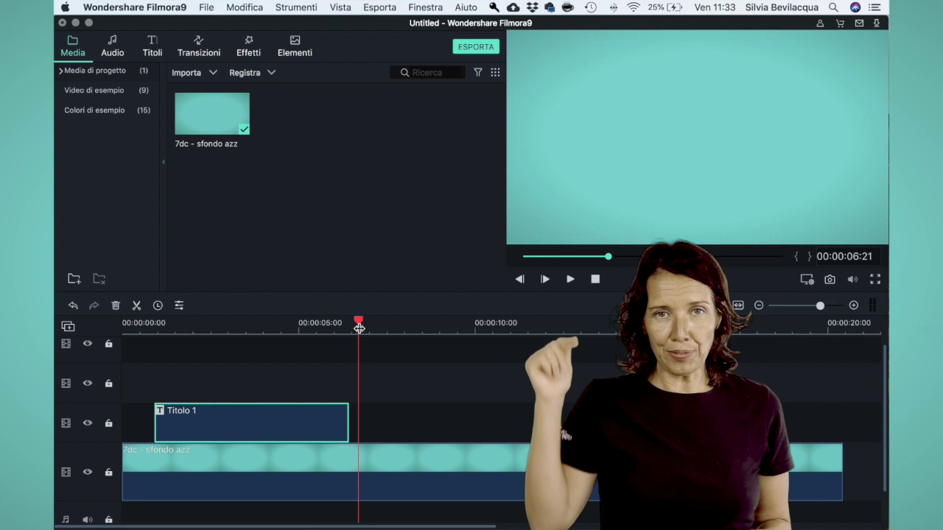
left_click(244, 7)
left_click(274, 82)
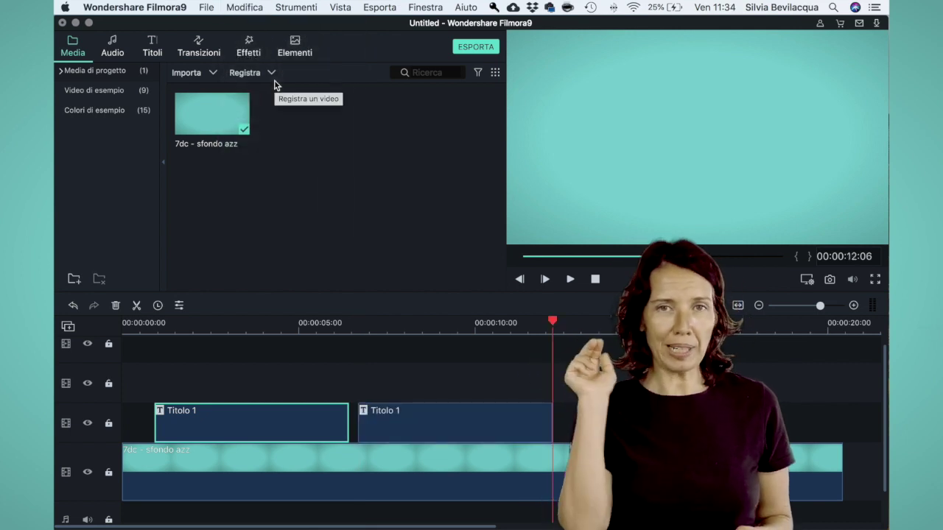
key("super+v")
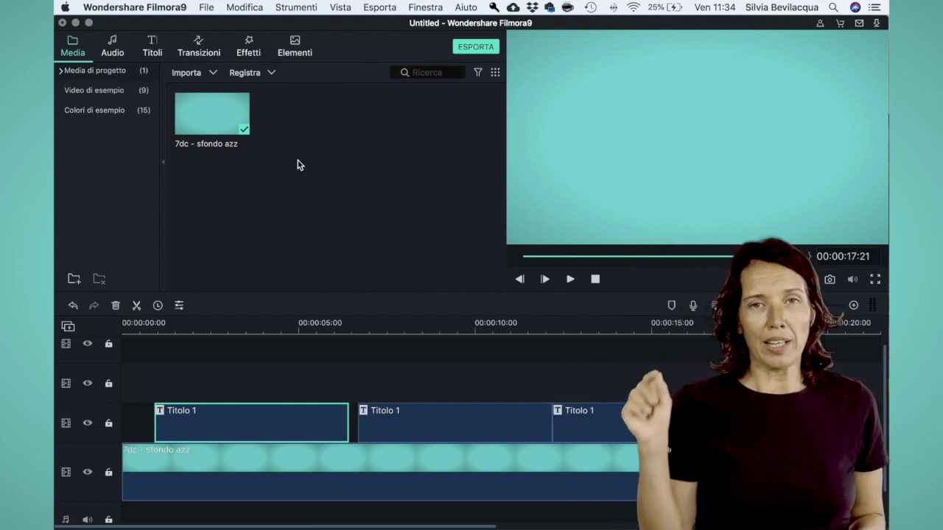
Stack the two copies on separate tracks above the first title, aligned with its start, and place the playhead over them at 00:00:03:07.
left_click_drag(408, 410, 211, 371)
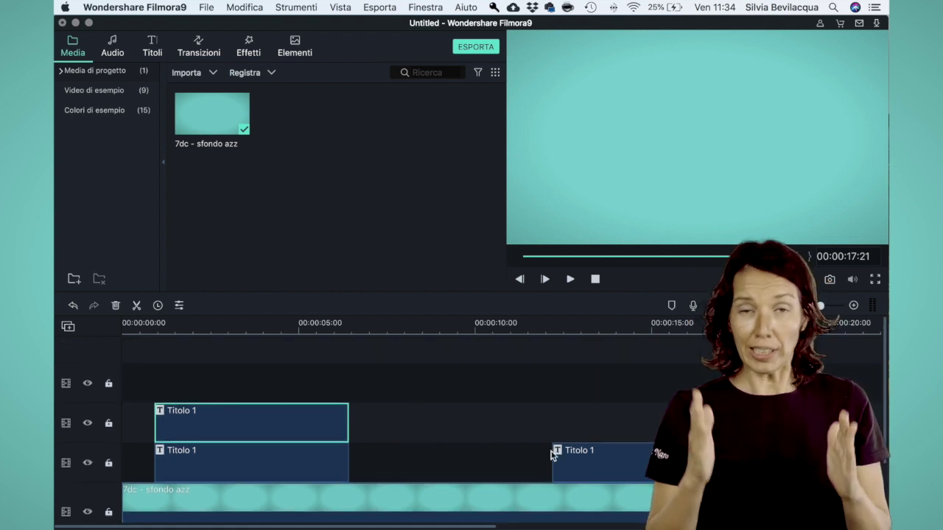
left_click_drag(551, 451, 202, 366)
left_click(236, 330)
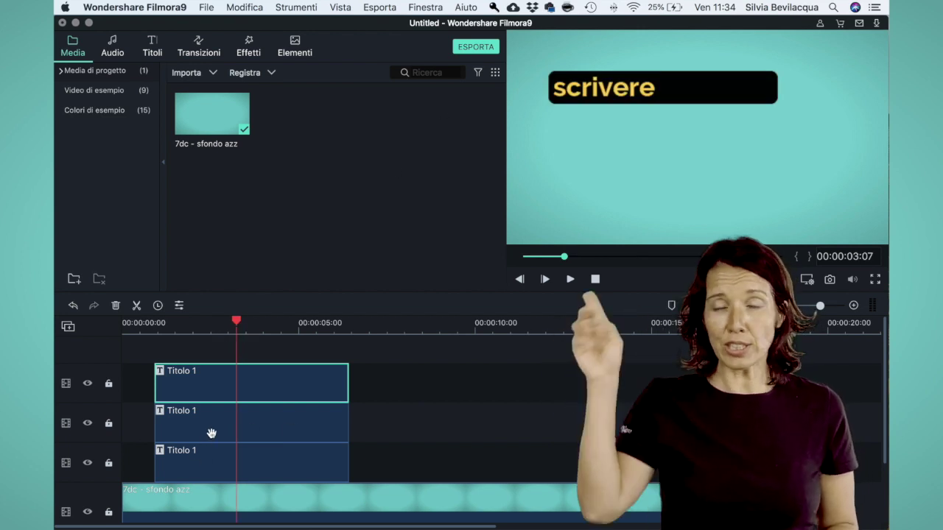
In the advanced editor, move the middle title's bar just below the "scrivere" bar and replace its text with "titoli come".
double_click(252, 427)
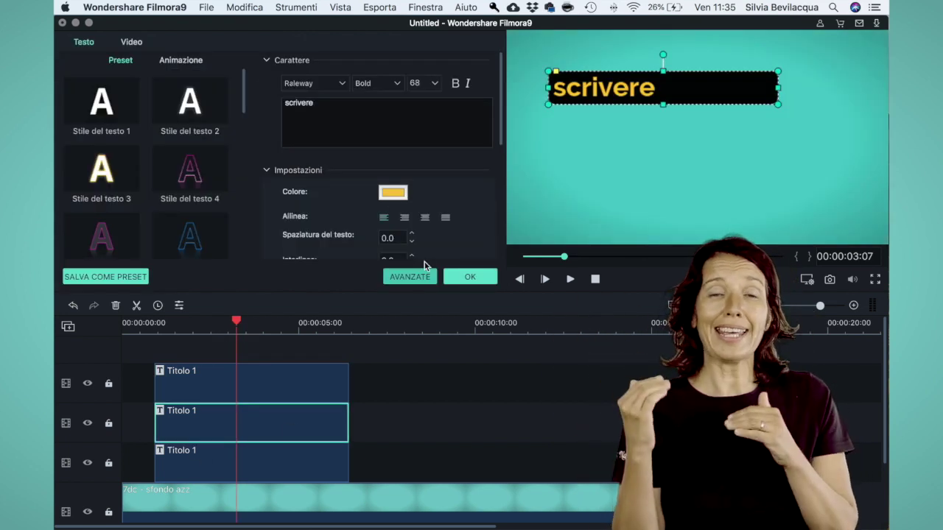
left_click(410, 277)
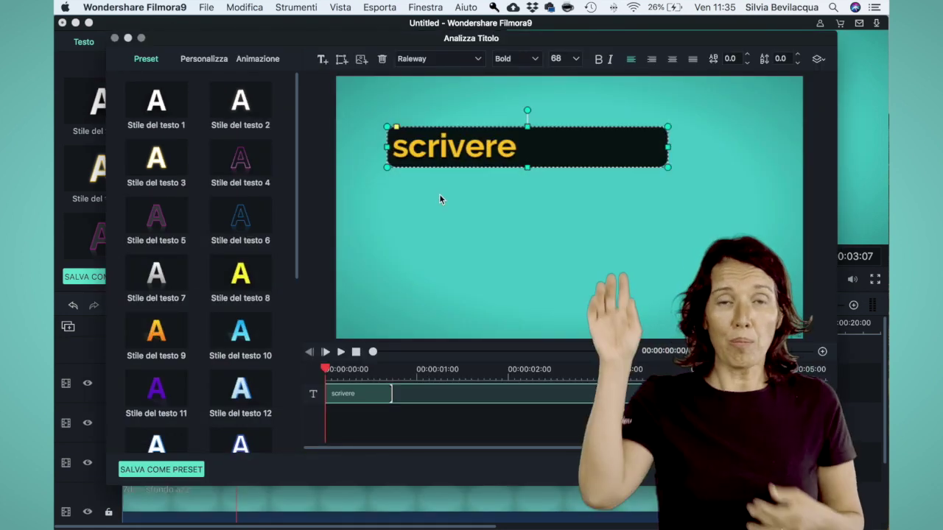
left_click_drag(449, 147, 448, 196)
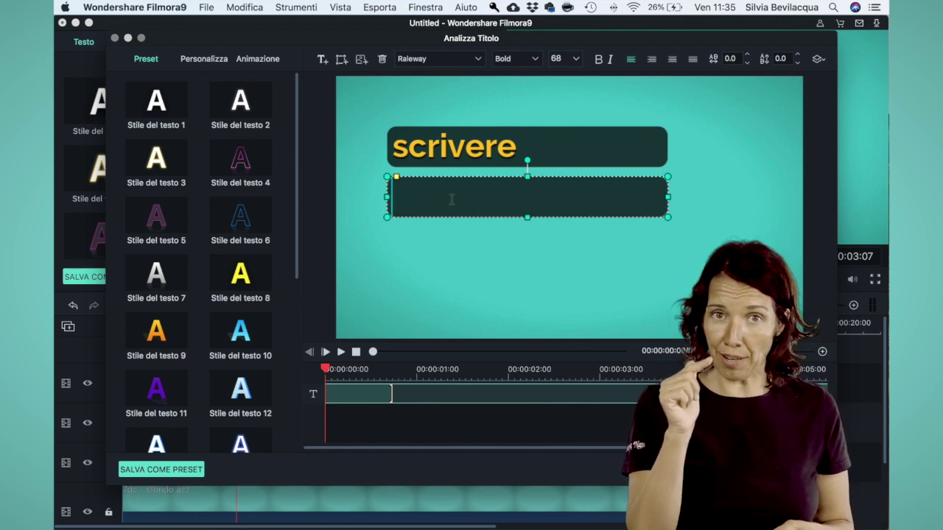
key("BackSpace")
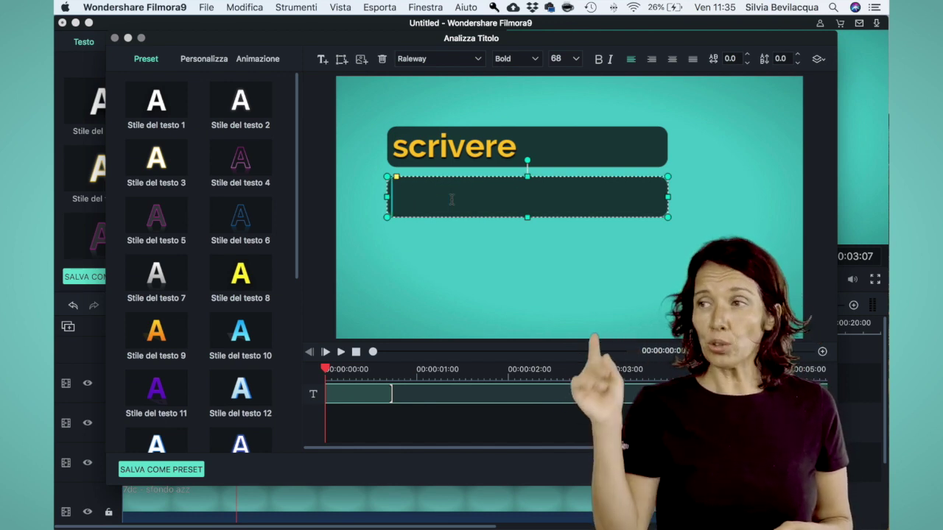
type("titoli ")
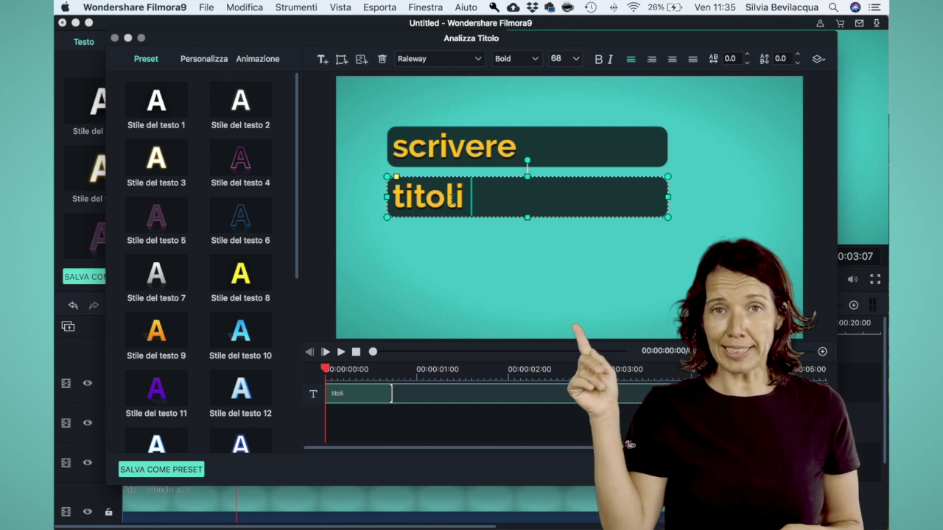
type("come")
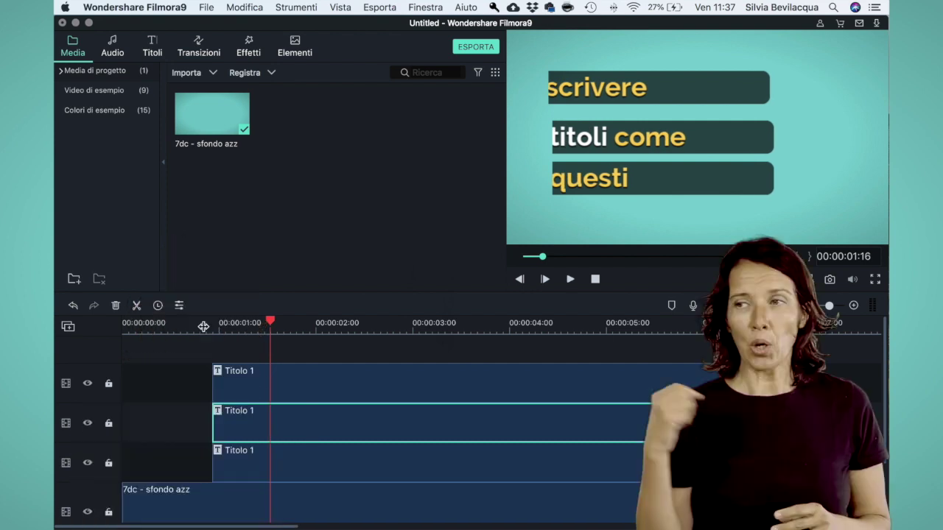
Stagger the titles by starting the middle clip at 00:00:01:16 and the uppermost at about 2 seconds, and play the sequence.
key("space")
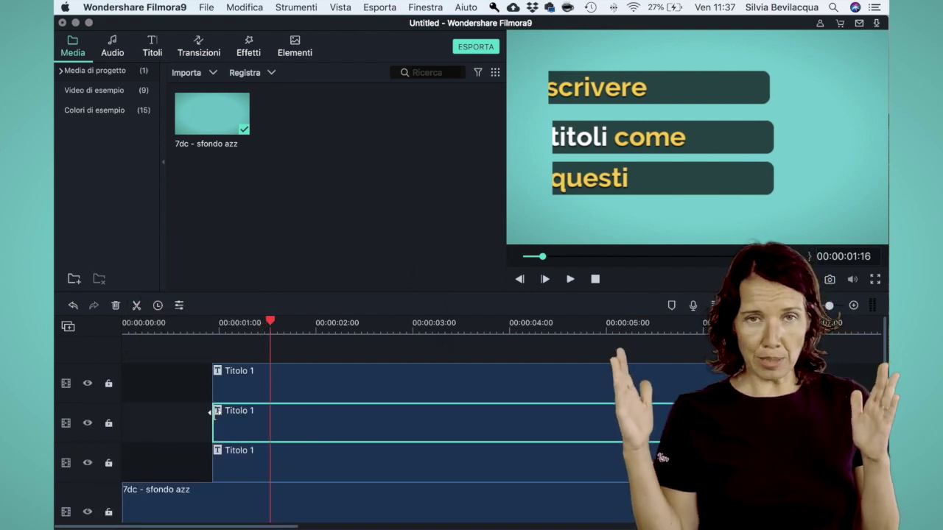
left_click_drag(211, 412, 267, 413)
key("space")
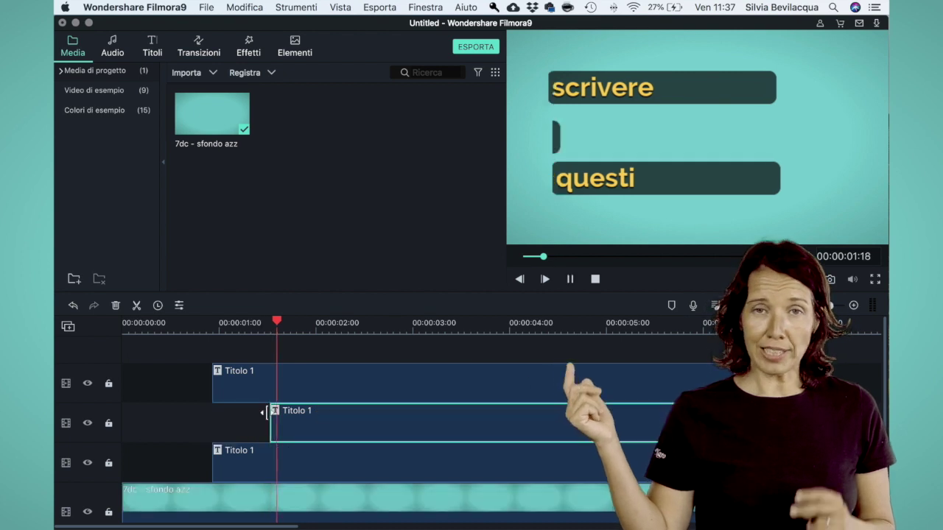
left_click_drag(742, 383, 320, 376)
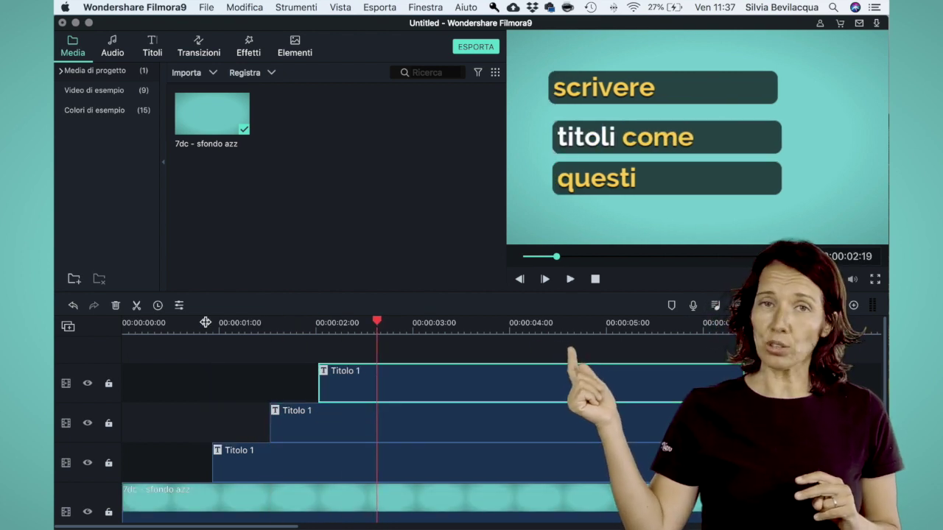
left_click(204, 324)
key("space")
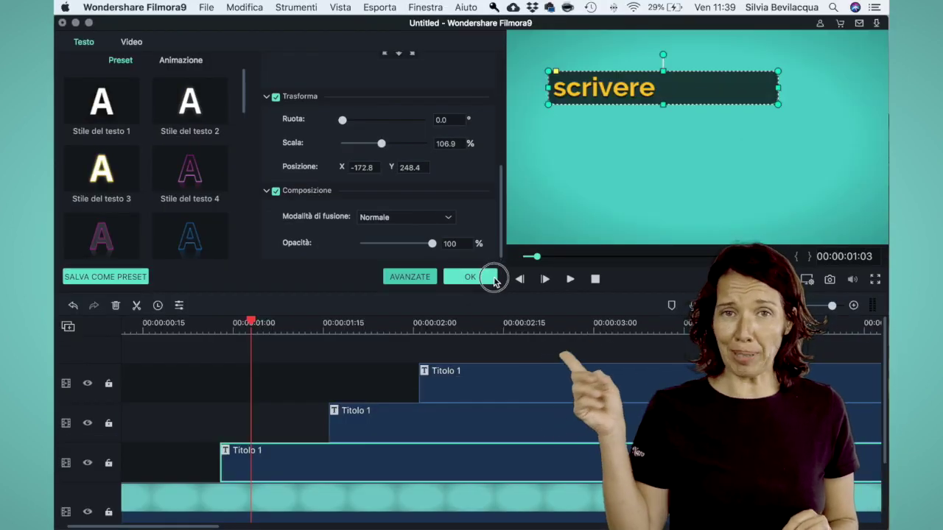
Open the "scrivere" title in the advanced editor and start saving its style as a preset.
left_click(407, 277)
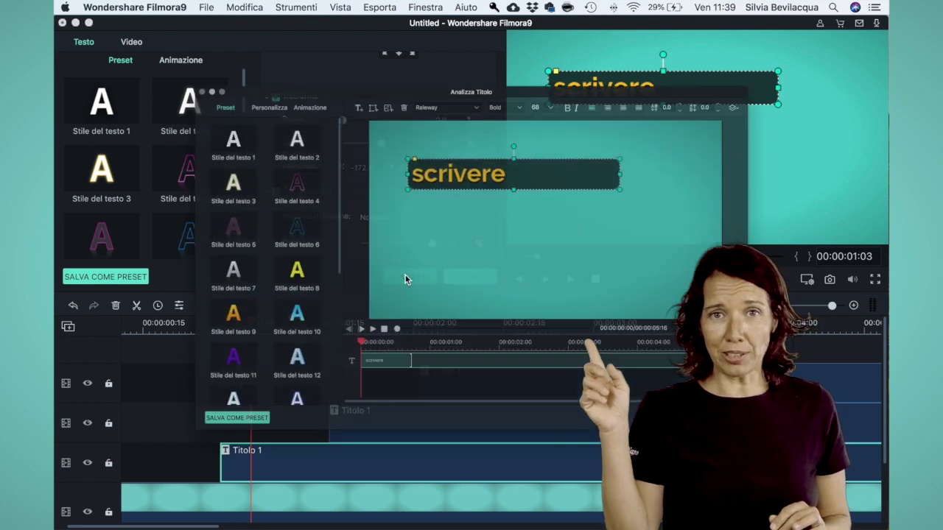
left_click(174, 471)
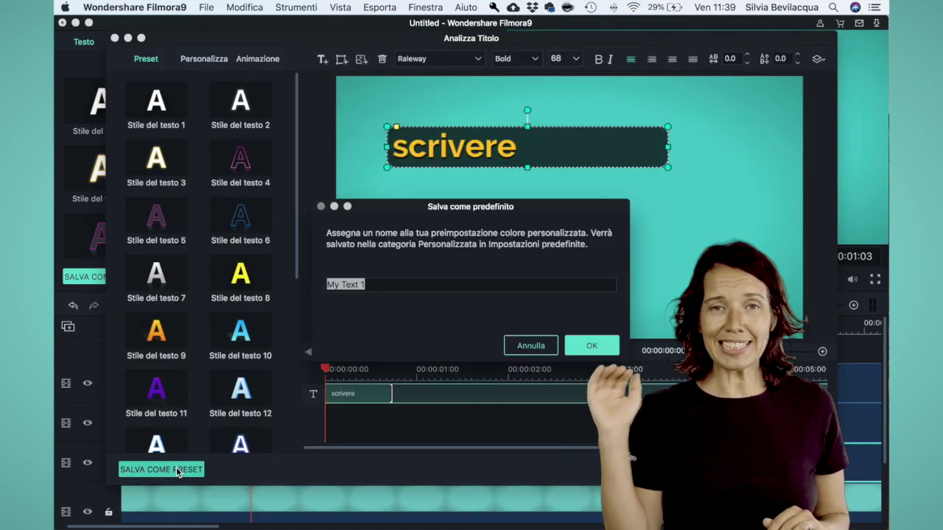